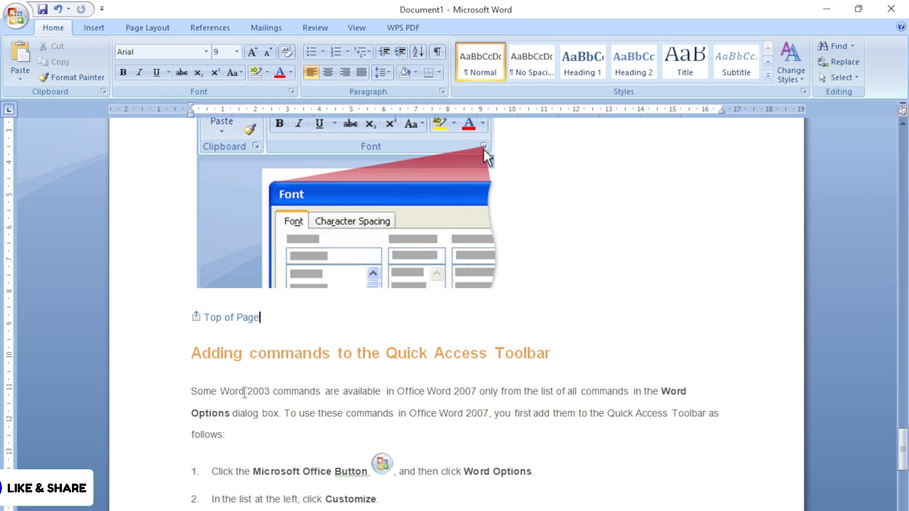
Select the word 'Word' in the sentence 'Some Word 2003 commands'
drag(245, 391, 221, 392)
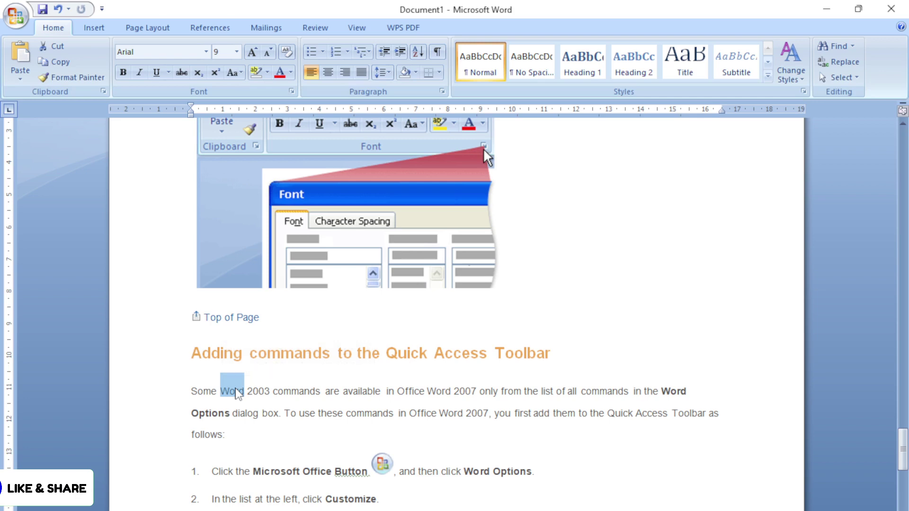
Bring up the Find and Replace dialog with 'Word' as the search term
key(ctrl+f)
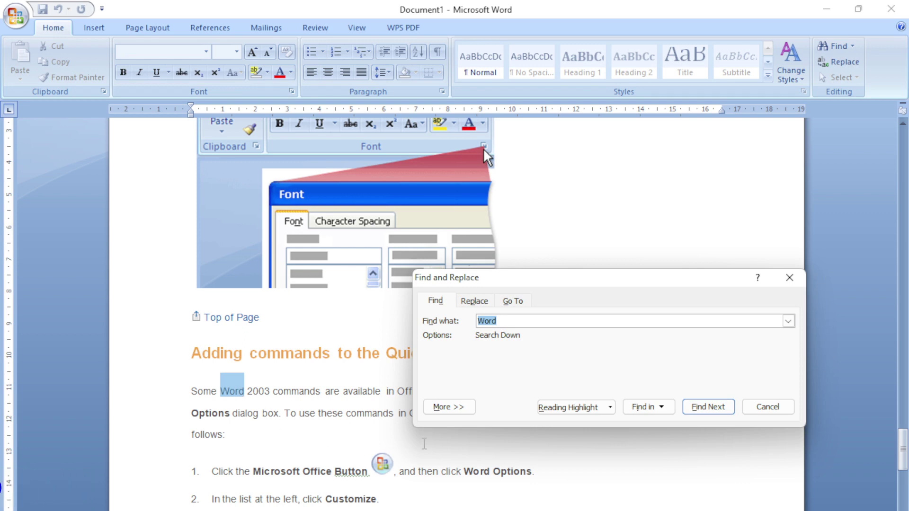
click(528, 230)
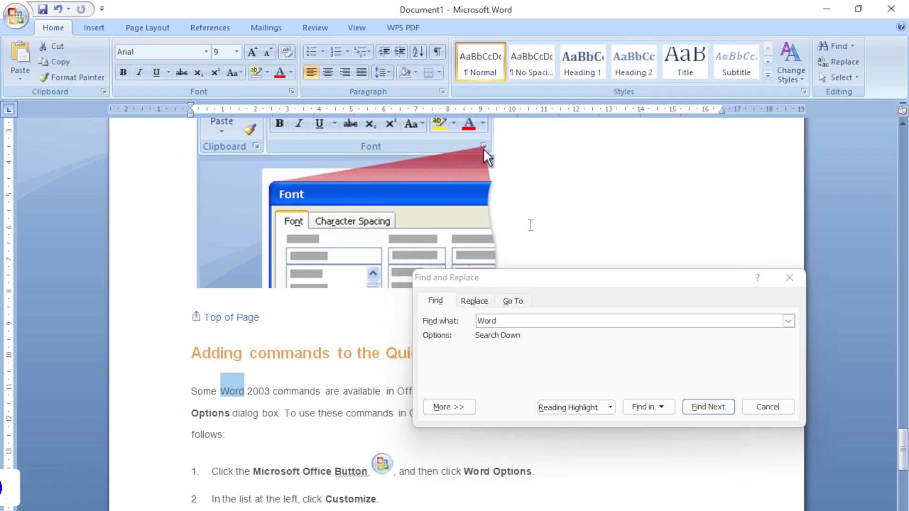
click(789, 278)
key(ctrl+h)
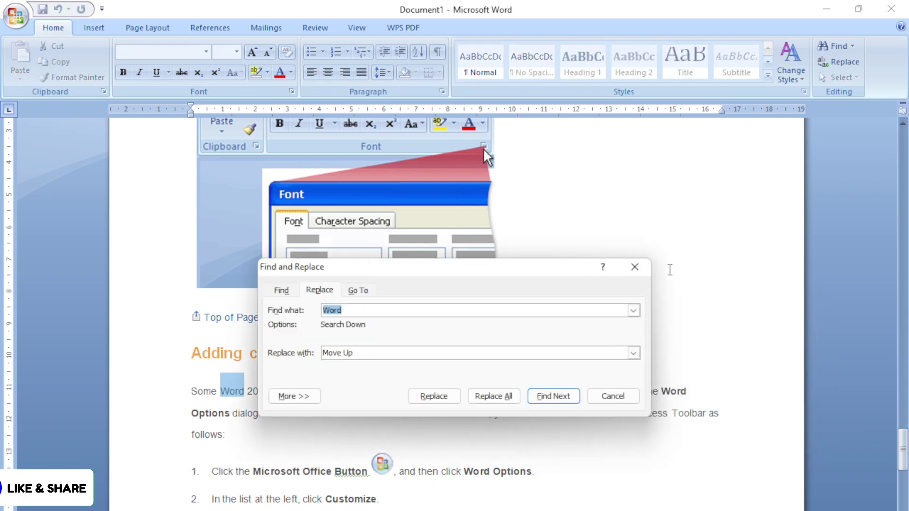
click(635, 267)
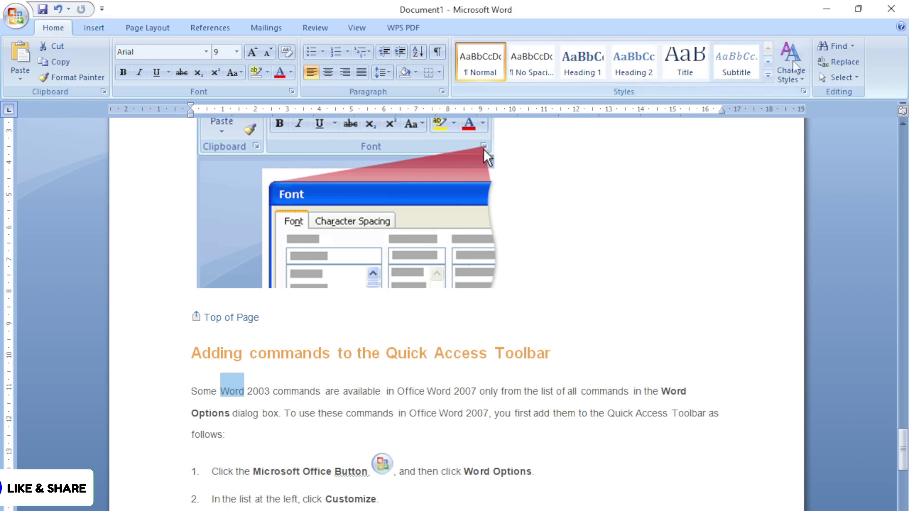
click(830, 46)
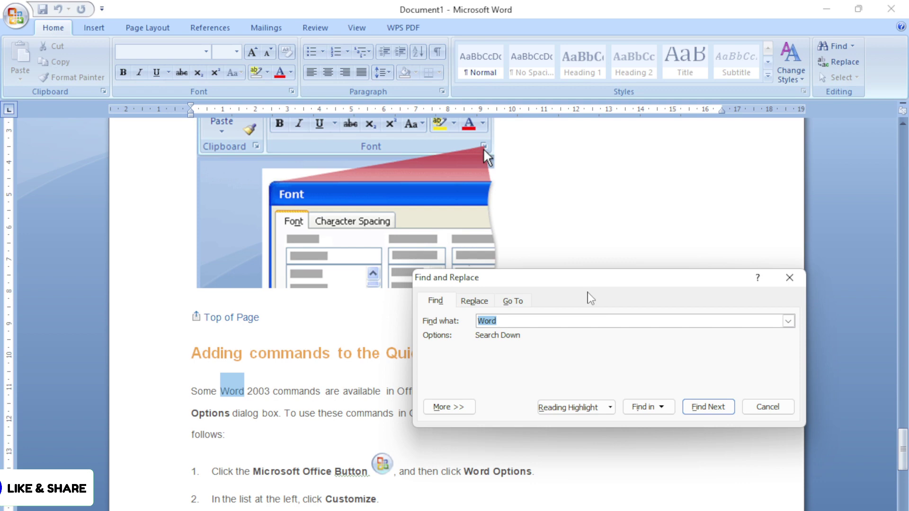
Reposition the Find and Replace dialog and switch to its Replace tab
drag(541, 281, 489, 283)
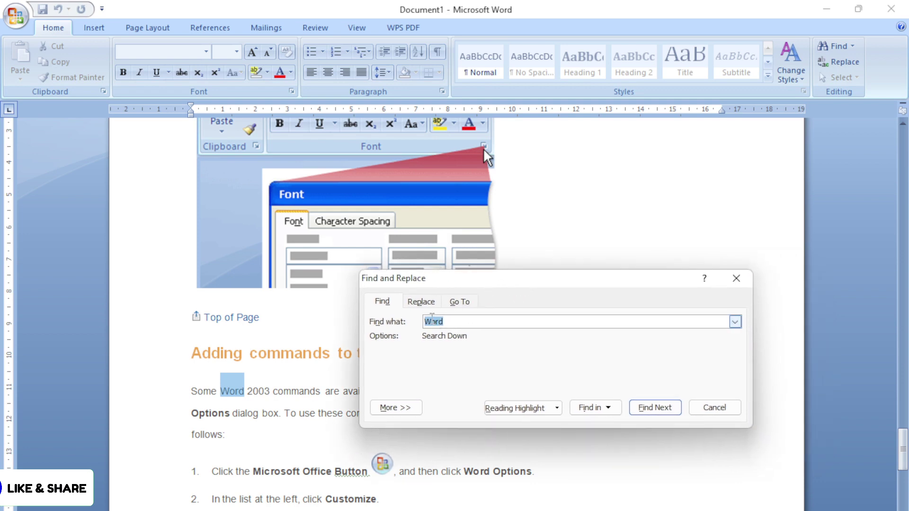
drag(494, 283, 528, 283)
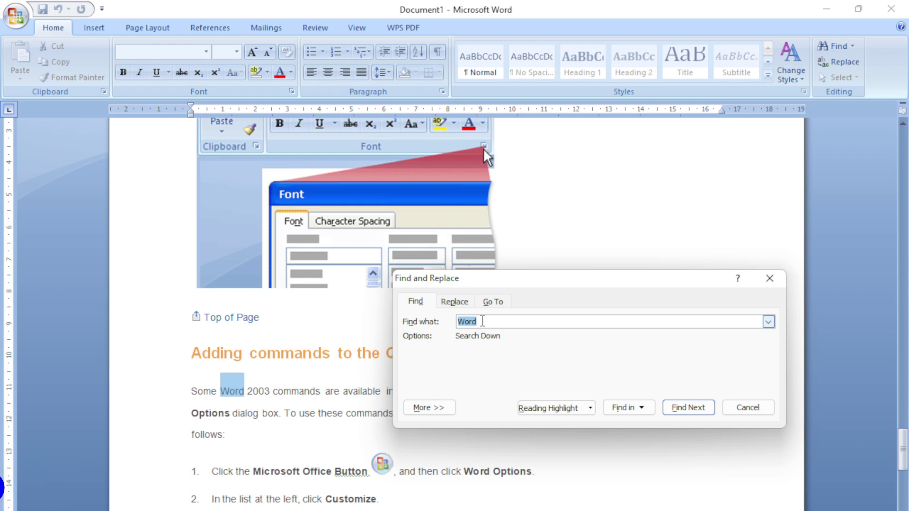
click(454, 303)
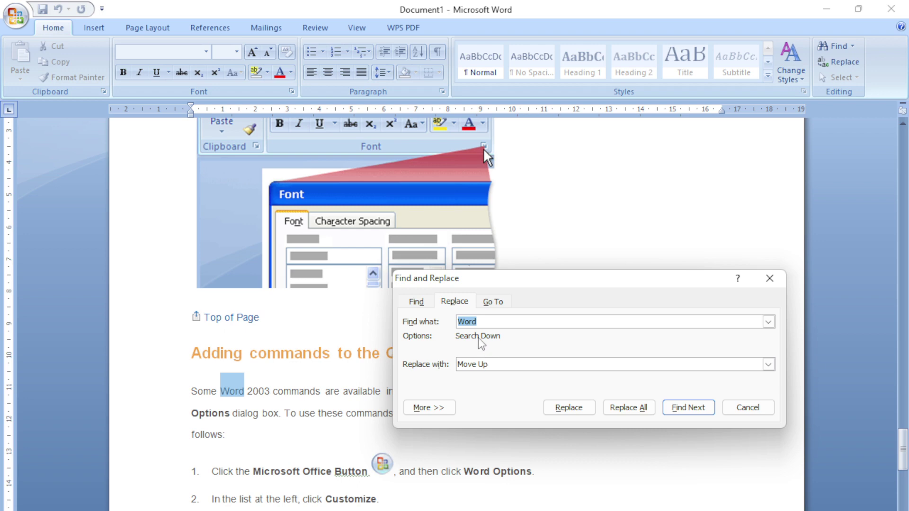
Enter 'word pad' as the replacement and find the next 'Word' in 'Office Word 2007'
click(502, 365)
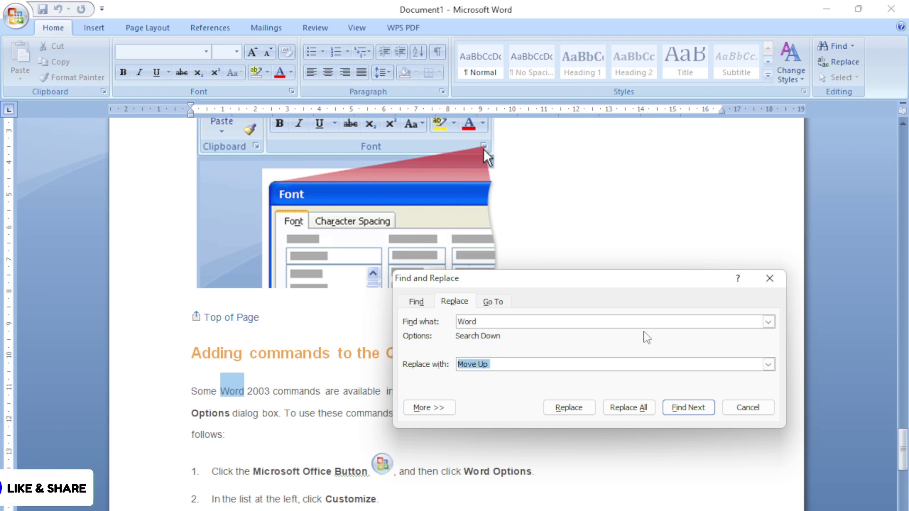
text(wo)
text(rd pqd)
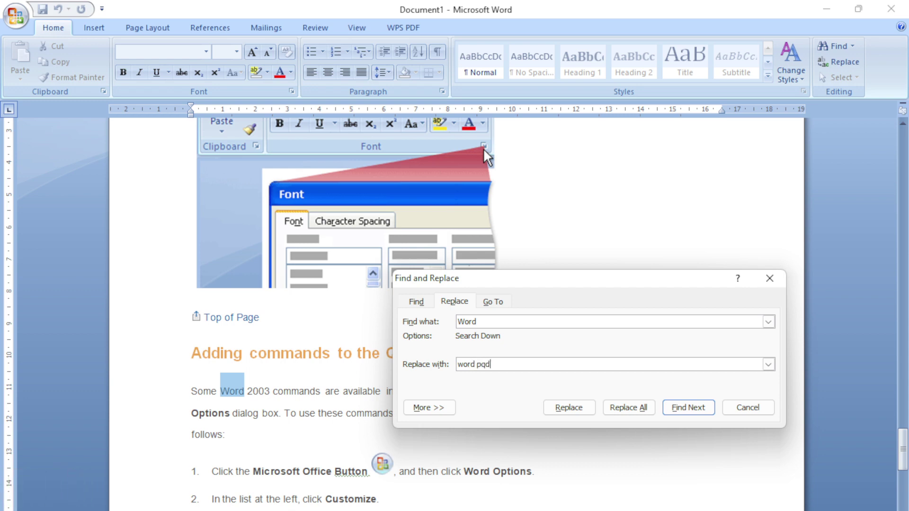
key(BackSpace)
key(BackSpace)
text(a)
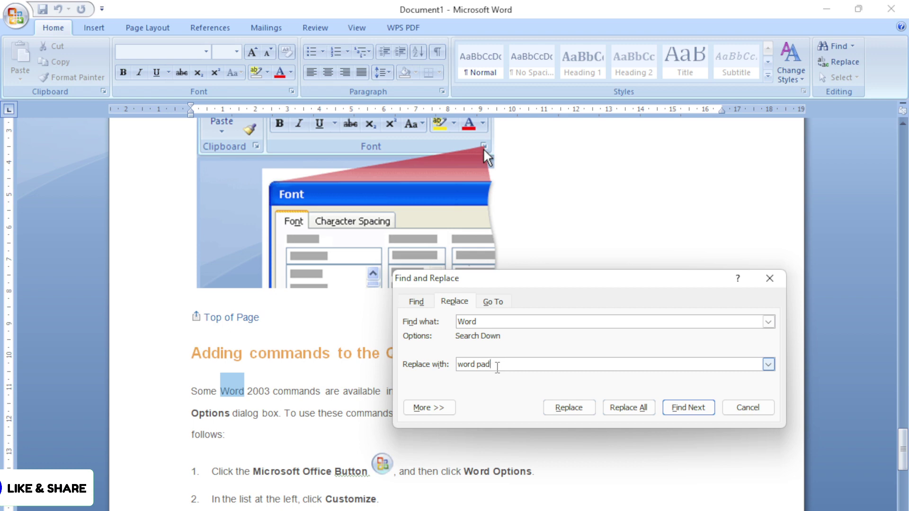
click(678, 409)
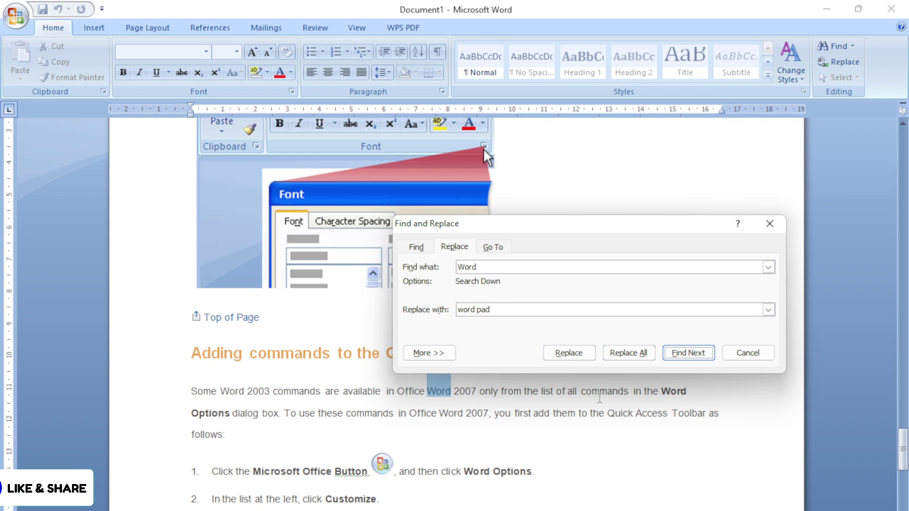
Find the following 'Word' and scroll back up through the document
click(682, 358)
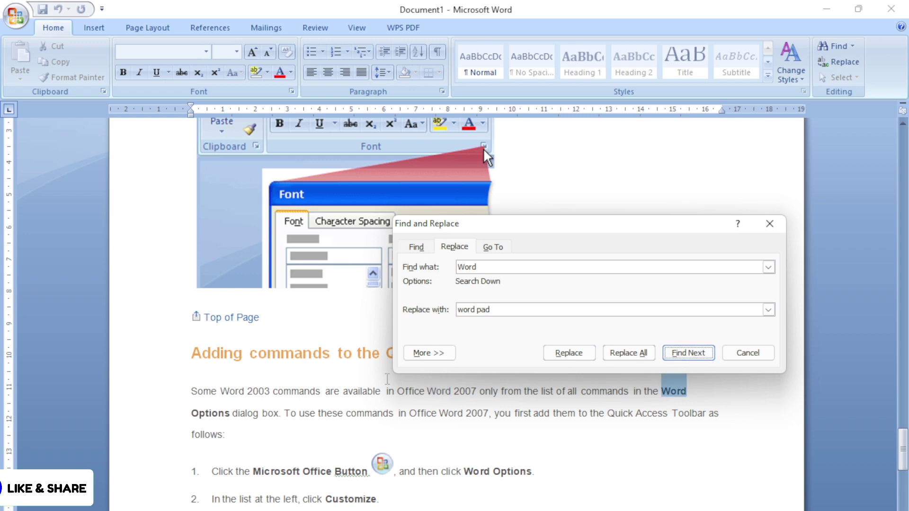
scroll(322, 393, down, 3)
scroll(322, 392, up, 5)
scroll(323, 390, up, 5)
scroll(323, 388, up, 5)
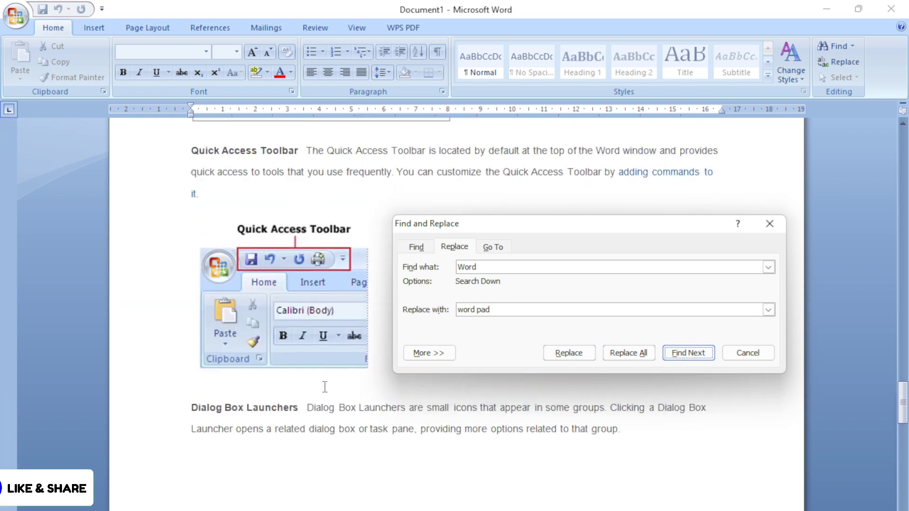
scroll(323, 388, up, 1)
scroll(317, 381, up, 4)
scroll(317, 330, up, 3)
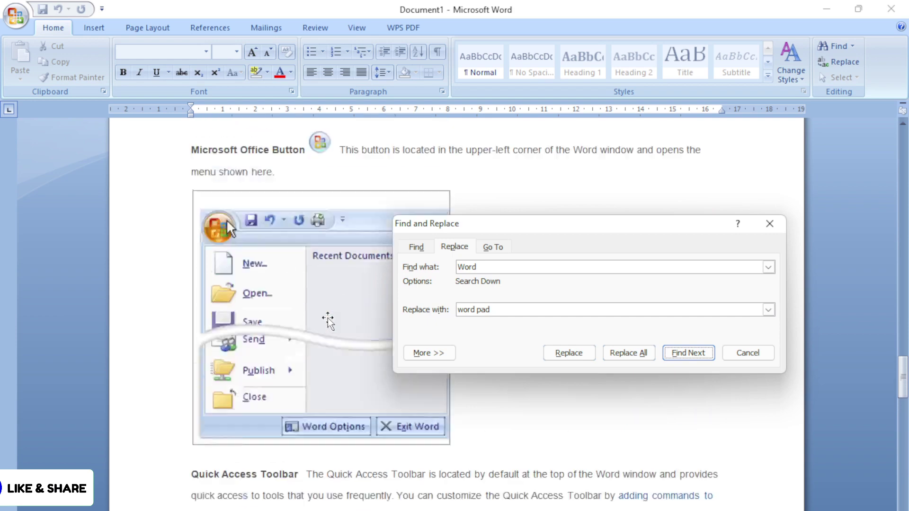
scroll(322, 322, up, 4)
scroll(322, 322, up, 3)
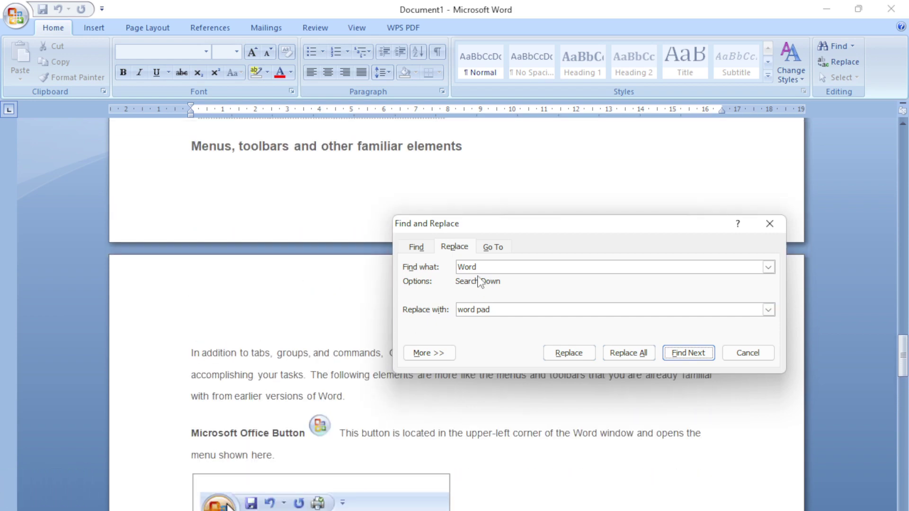
Return to the Find tab, find the next 'Word', and review the surrounding pages
click(493, 248)
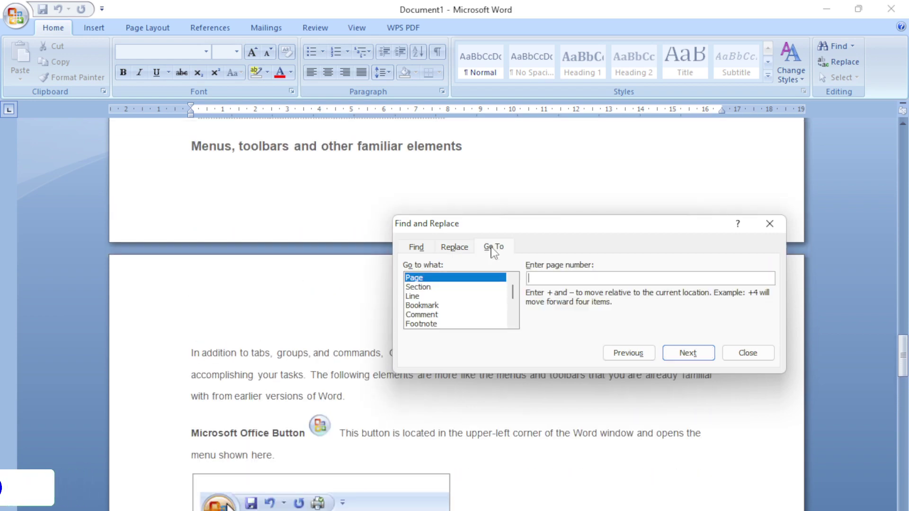
click(452, 247)
click(416, 247)
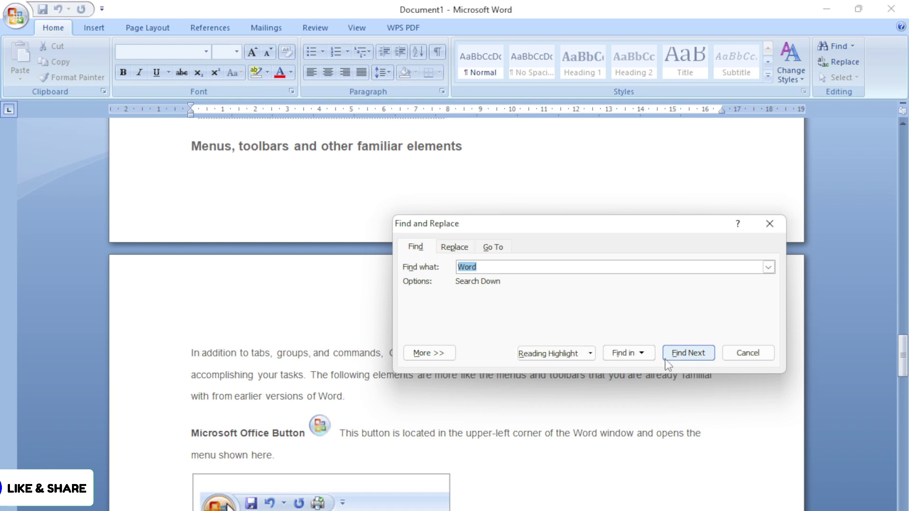
click(688, 353)
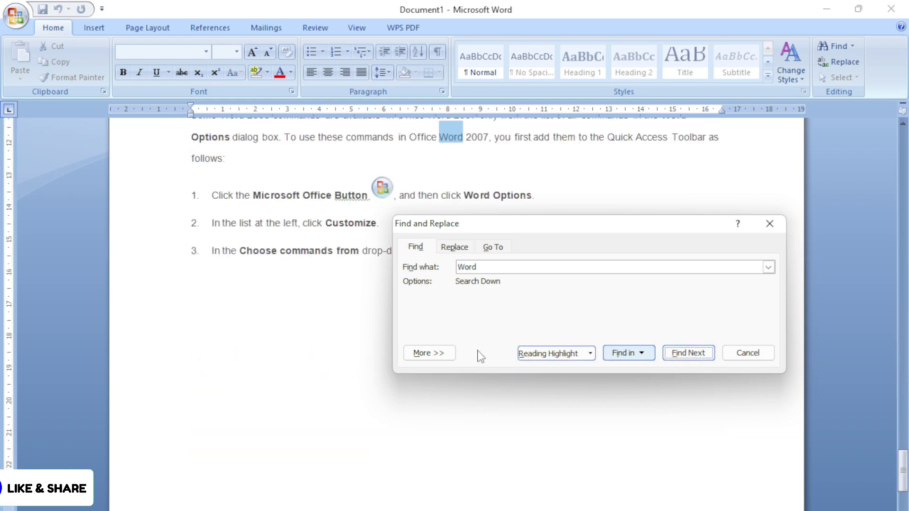
scroll(426, 195, up, 3)
scroll(429, 189, up, 4)
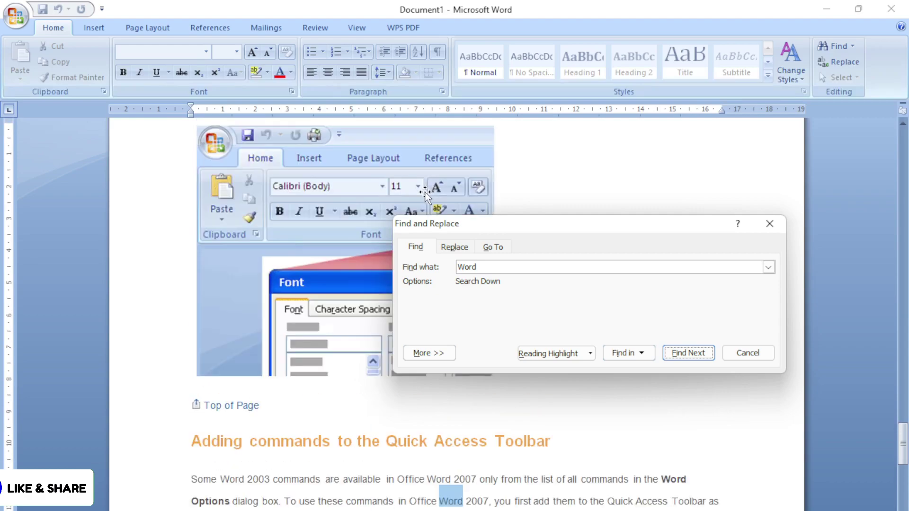
scroll(483, 438, up, 4)
scroll(483, 439, up, 1)
scroll(337, 353, up, 5)
scroll(337, 350, up, 5)
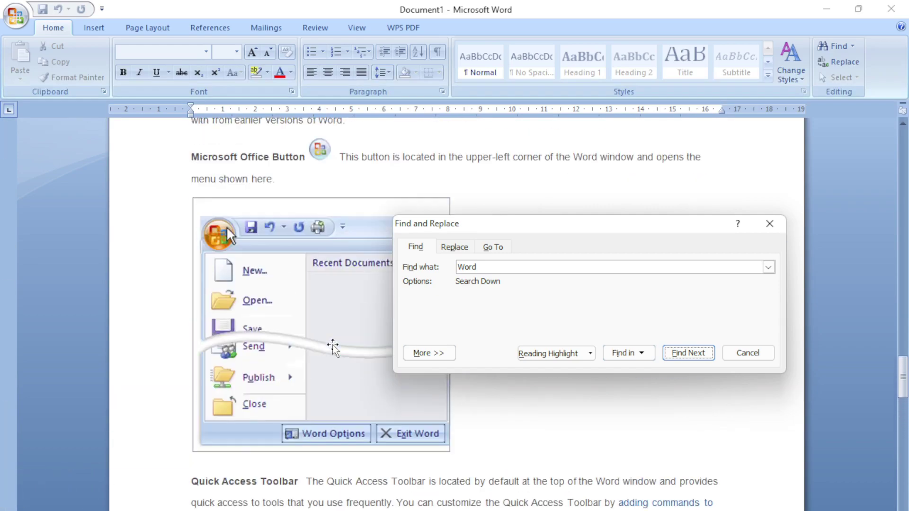
scroll(336, 348, up, 4)
scroll(334, 345, up, 3)
scroll(333, 345, up, 5)
scroll(327, 356, up, 3)
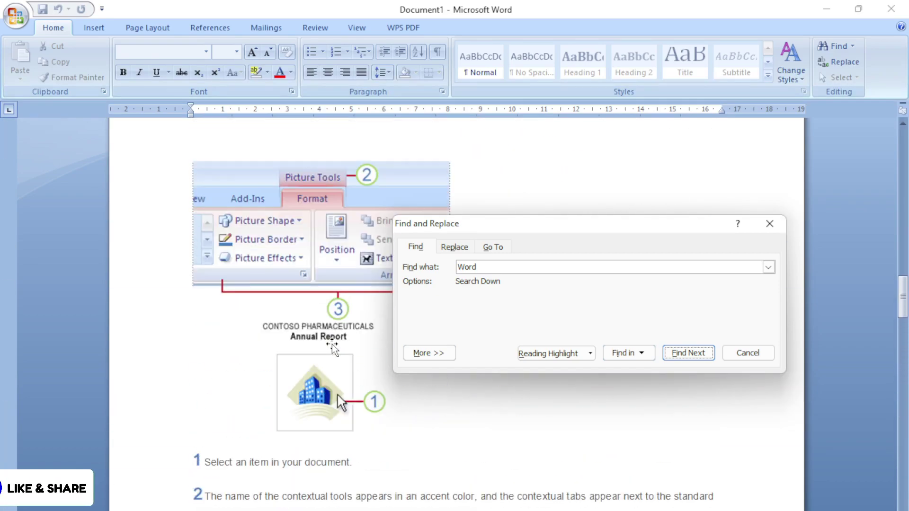
scroll(322, 360, up, 4)
scroll(293, 375, up, 2)
scroll(309, 375, up, 5)
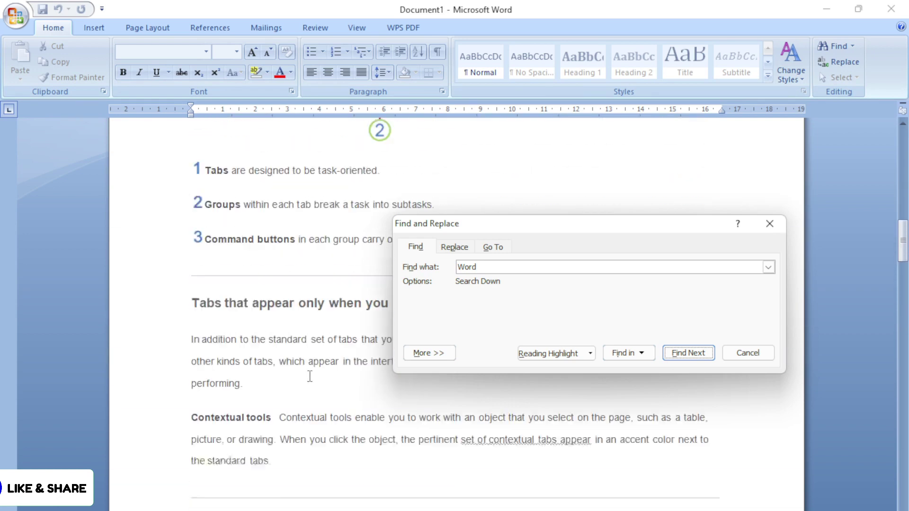
scroll(308, 375, up, 3)
scroll(310, 376, up, 3)
scroll(310, 375, down, 5)
scroll(686, 414, down, 4)
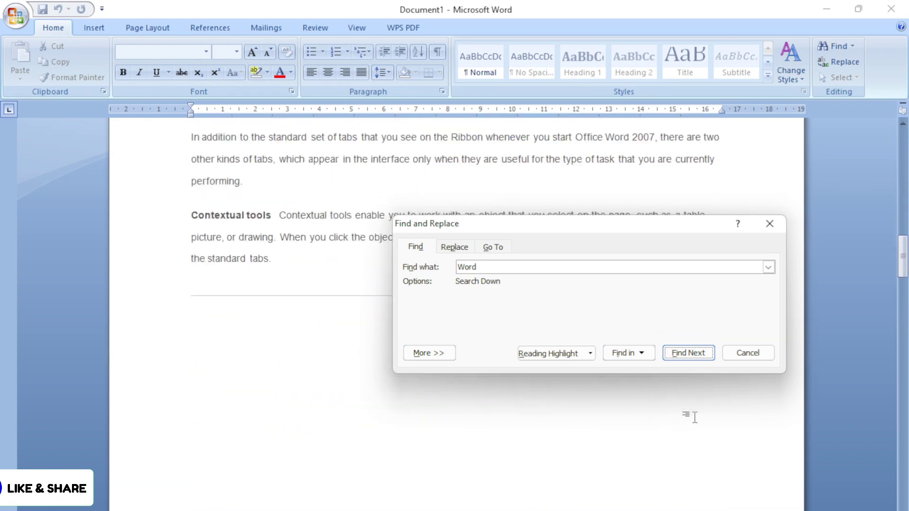
scroll(676, 406, down, 5)
scroll(519, 444, down, 5)
scroll(519, 443, down, 5)
scroll(519, 438, down, 3)
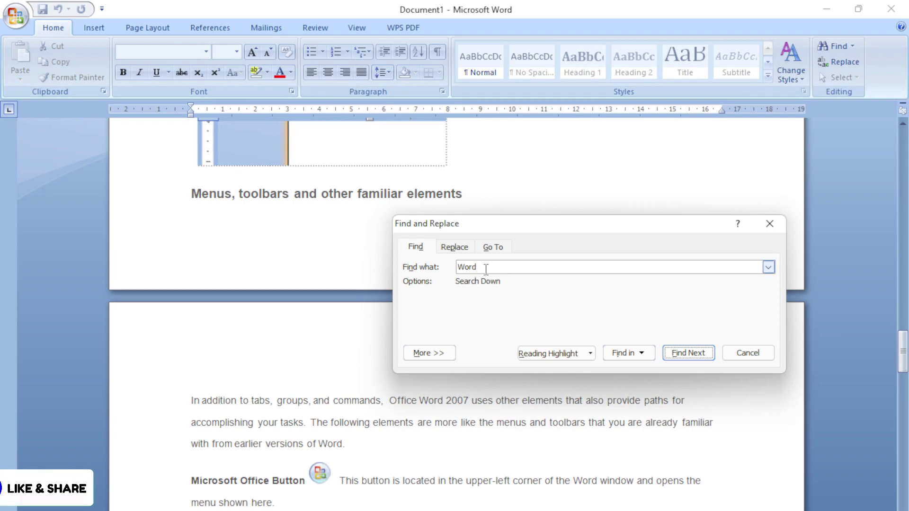
Replace all 3 occurrences of 'Word' with 'word pad', continuing from the start and confirming
click(453, 246)
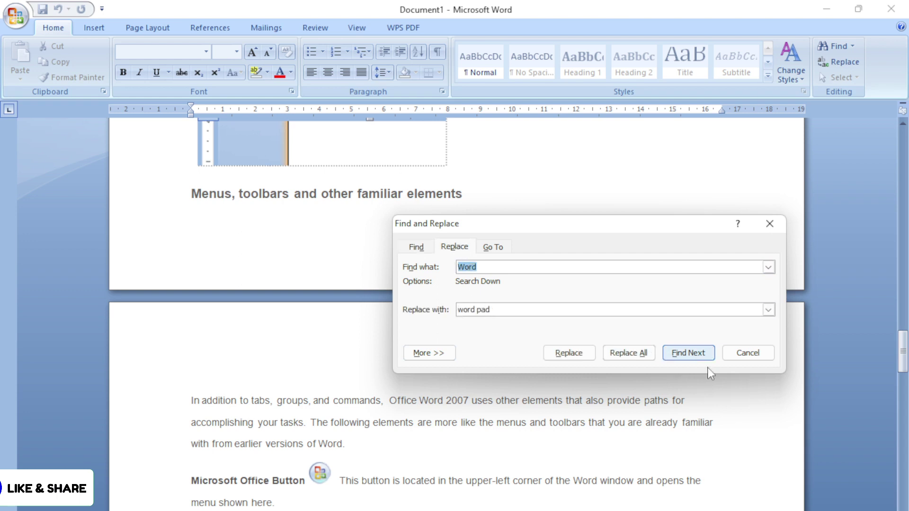
click(691, 358)
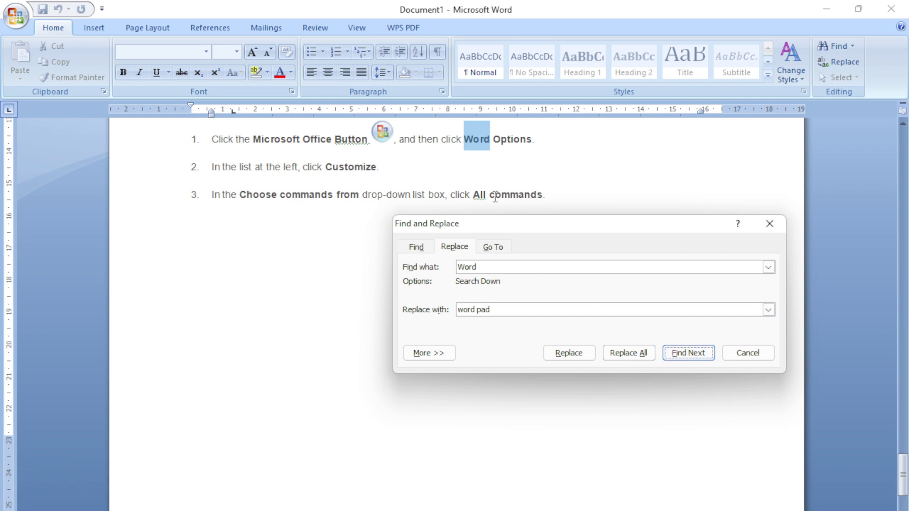
click(617, 358)
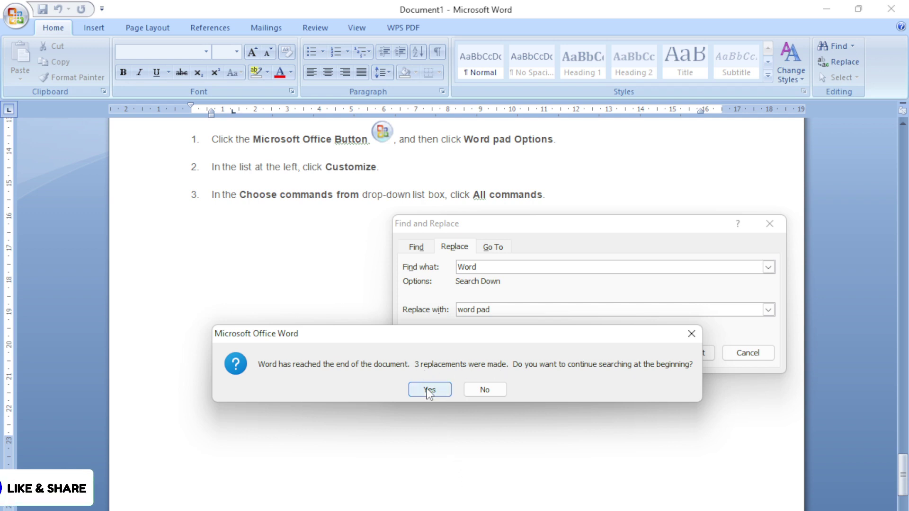
click(429, 391)
click(458, 392)
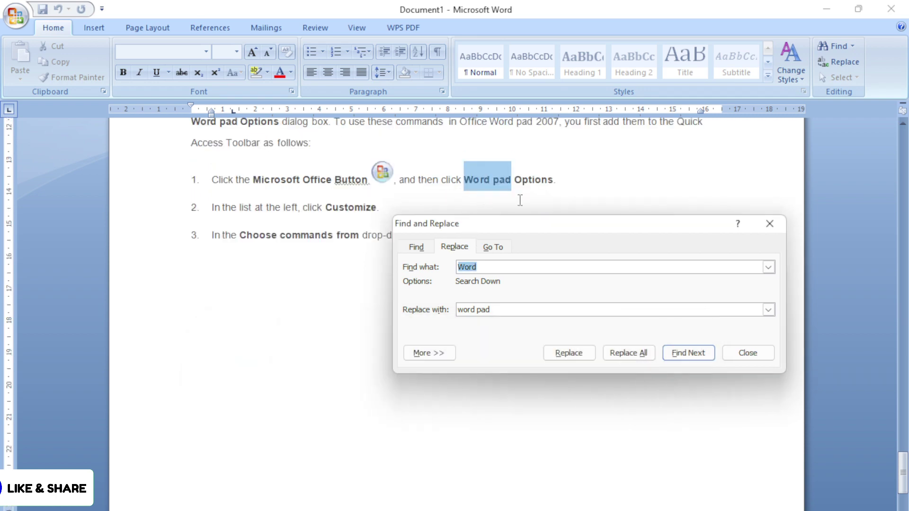
Close Find and Replace and check the text reads 'Word pad 2003' and 'Office Word pad 2007'
click(747, 352)
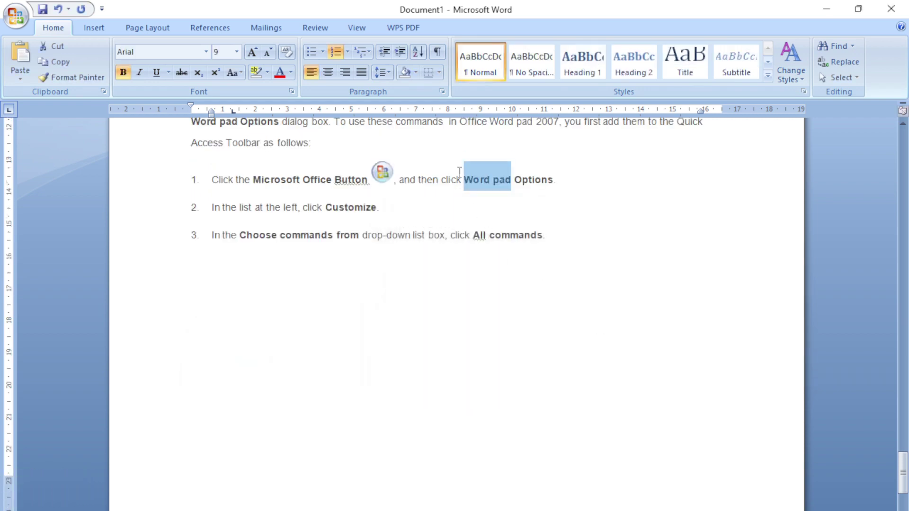
scroll(483, 179, up, 5)
scroll(473, 199, up, 5)
scroll(457, 219, up, 3)
scroll(458, 220, down, 5)
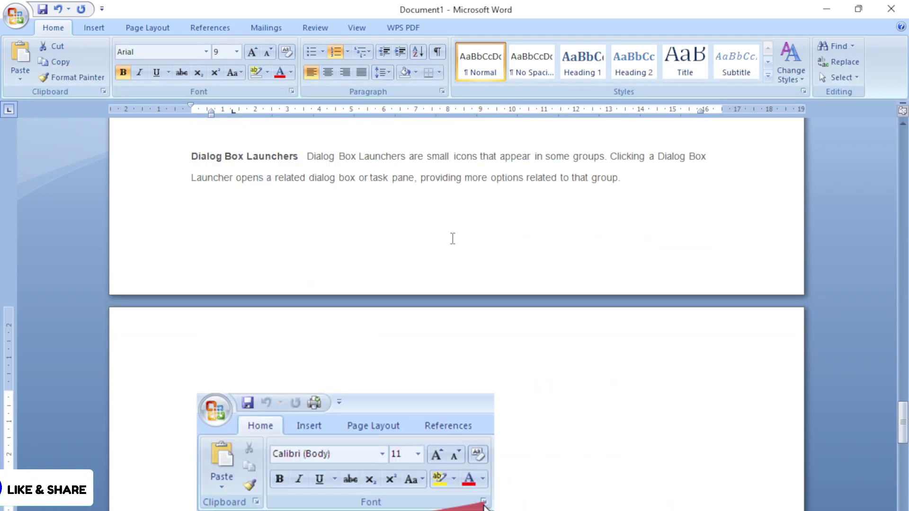
scroll(451, 238, down, 10)
scroll(403, 379, down, 1)
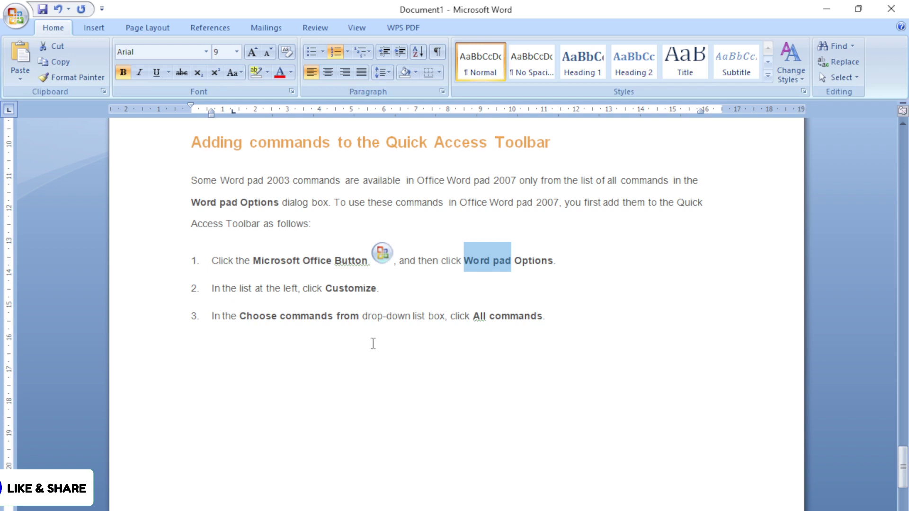
scroll(373, 344, down, 1)
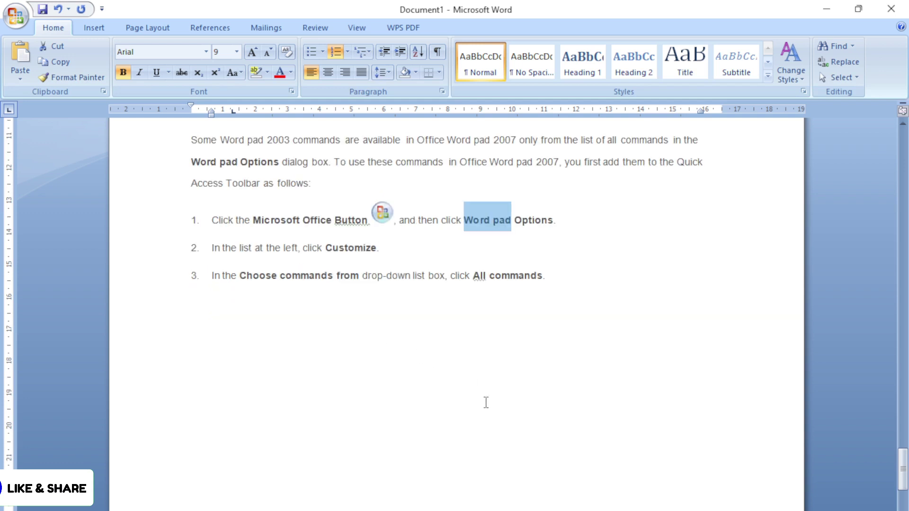